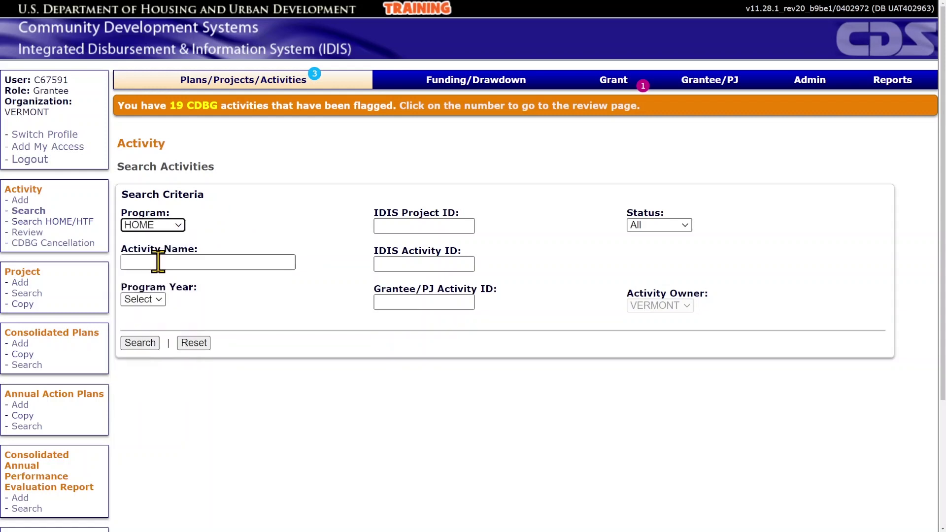
Search the HOME activities for IDIS Activity ID 2322 and open the matching activity for editing.
click(382, 264)
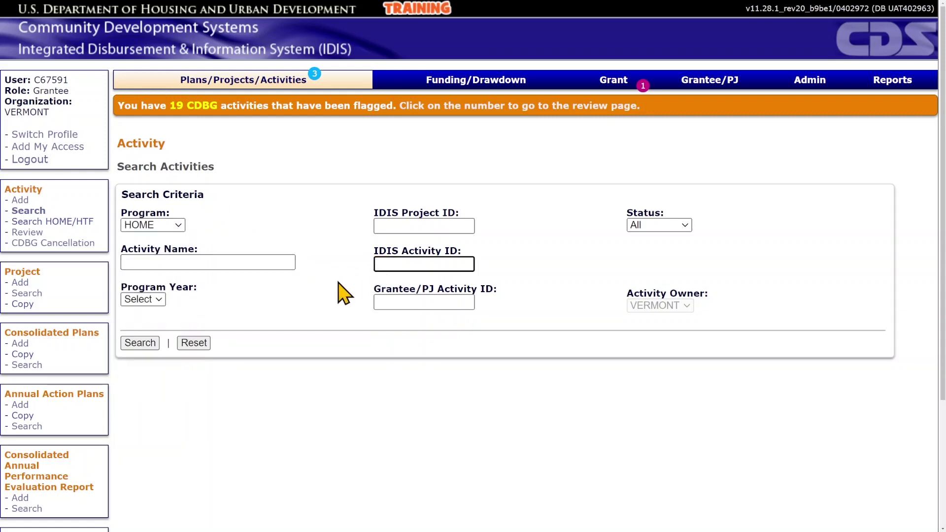
text(2322)
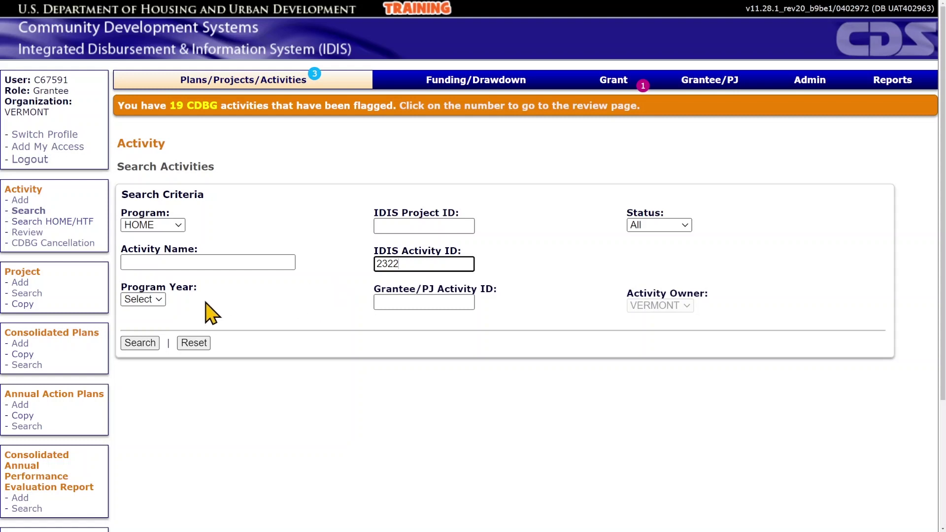
click(153, 345)
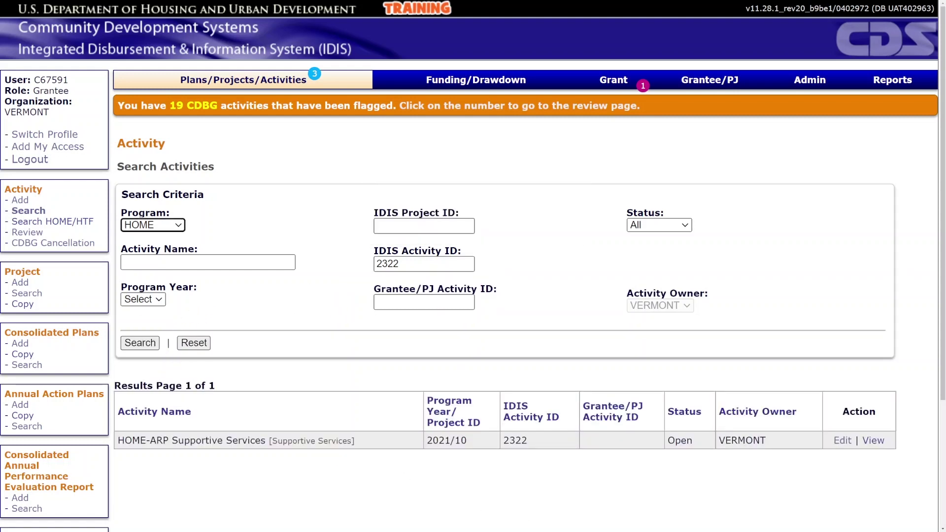
click(843, 442)
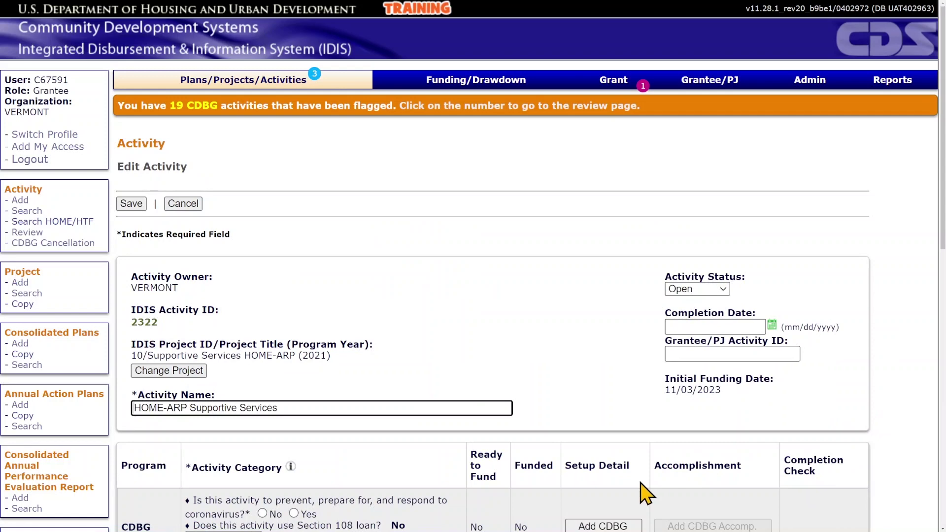
Open the HOME setup detail of the activity and go to its Submit/Review Quarterly Data page.
scroll(643, 487, down, 1)
scroll(643, 488, down, 3)
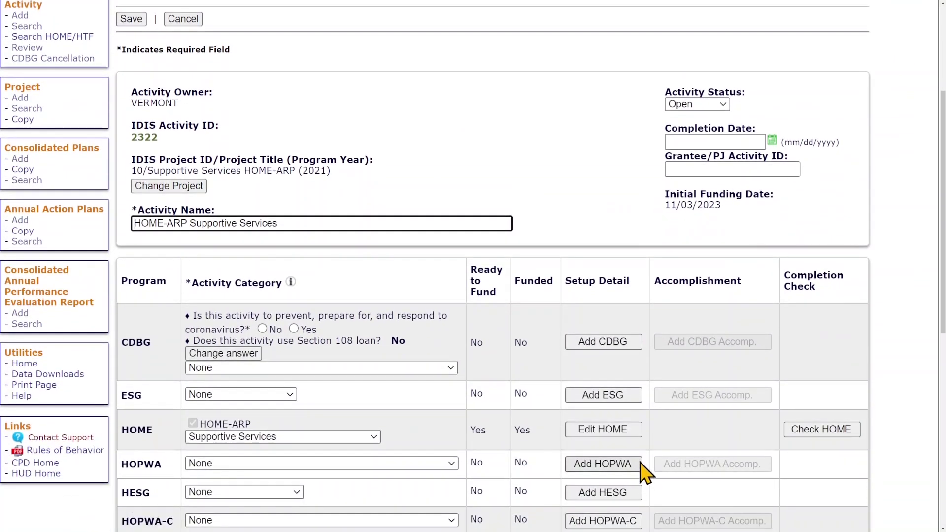
click(636, 429)
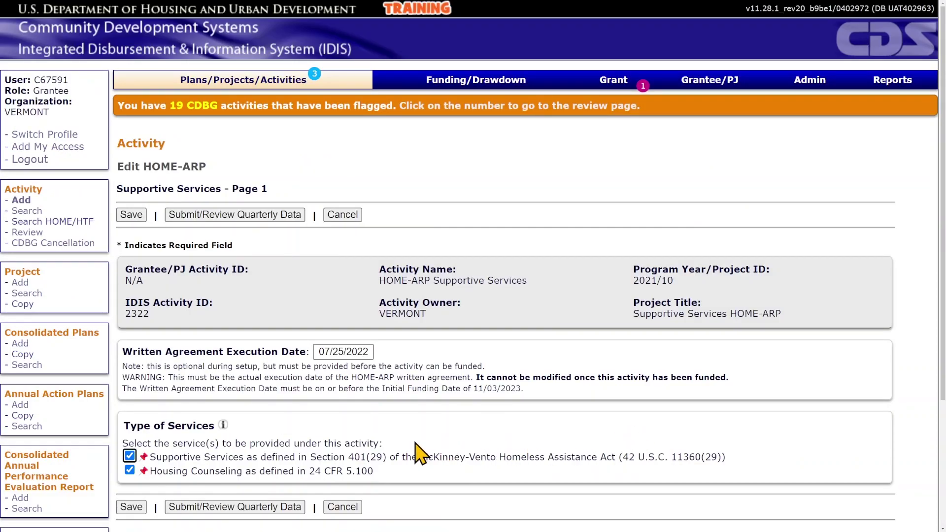
click(299, 510)
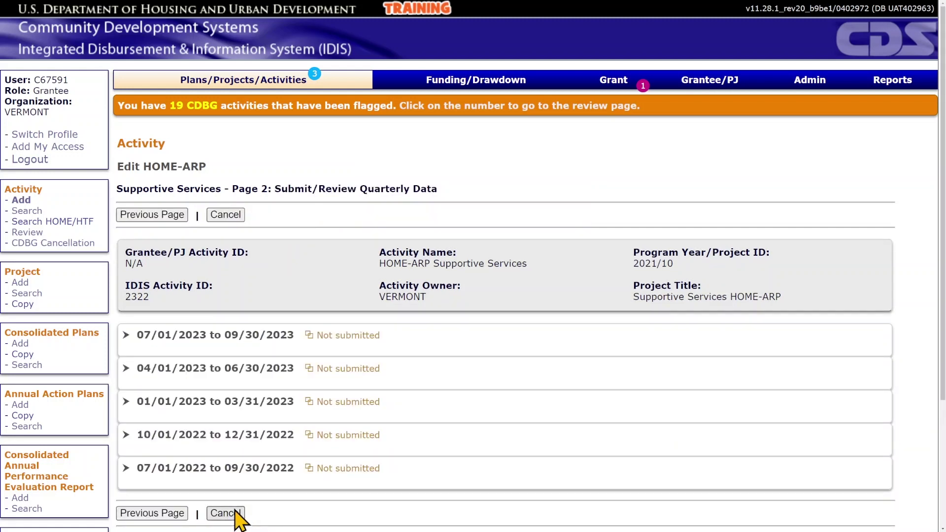
Expand the 07/01/2022 to 09/30/2022 quarter and start adding its quarterly data.
click(126, 469)
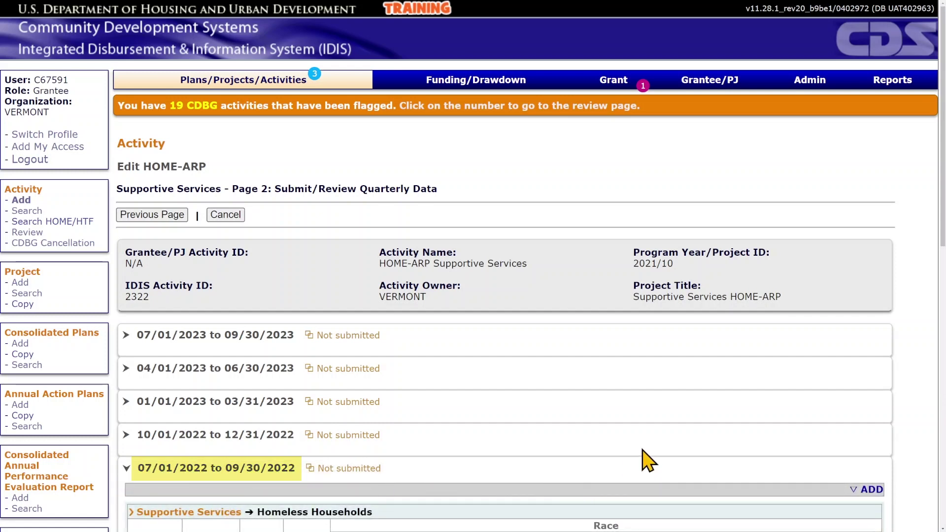
scroll(925, 500, down, 2)
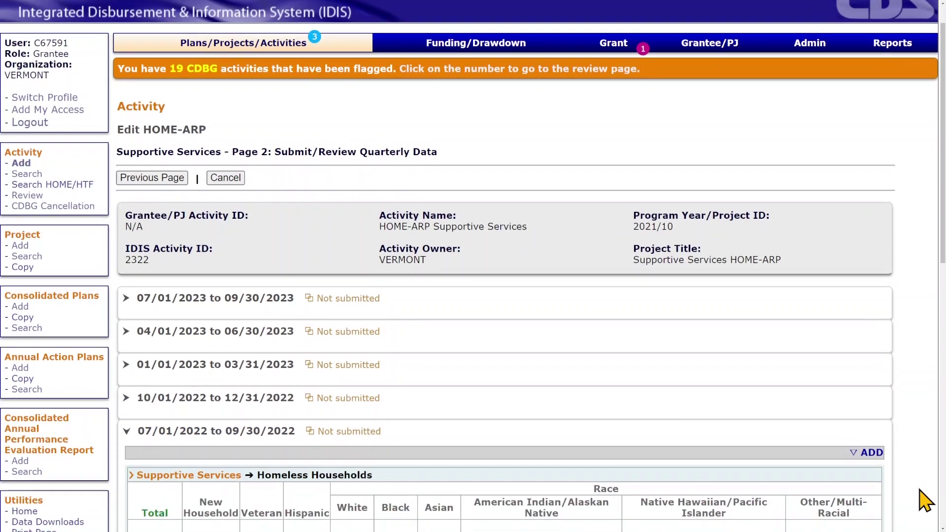
scroll(925, 500, down, 5)
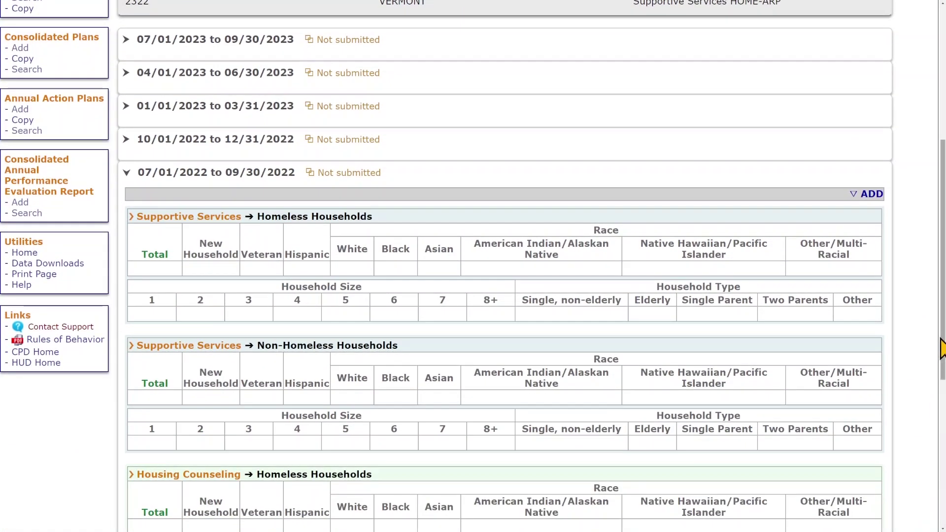
click(872, 194)
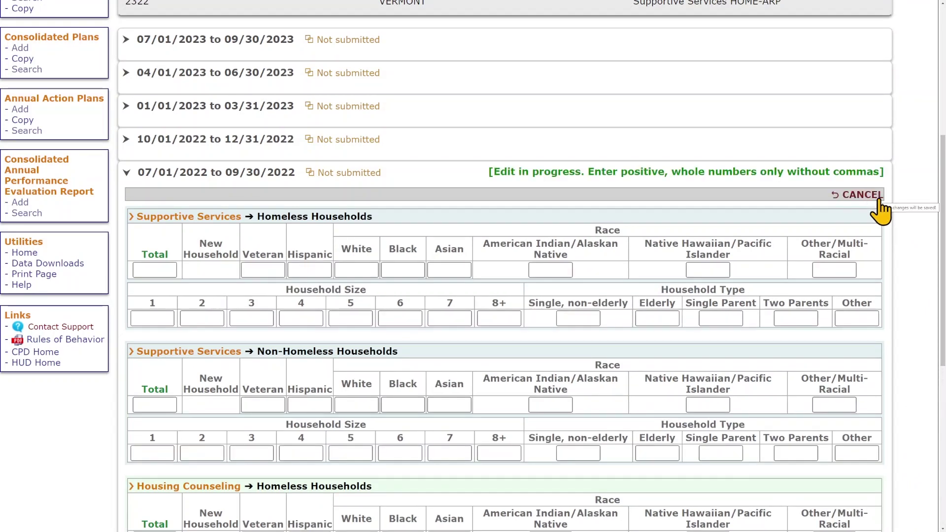
scroll(941, 222, down, 2)
scroll(942, 222, down, 3)
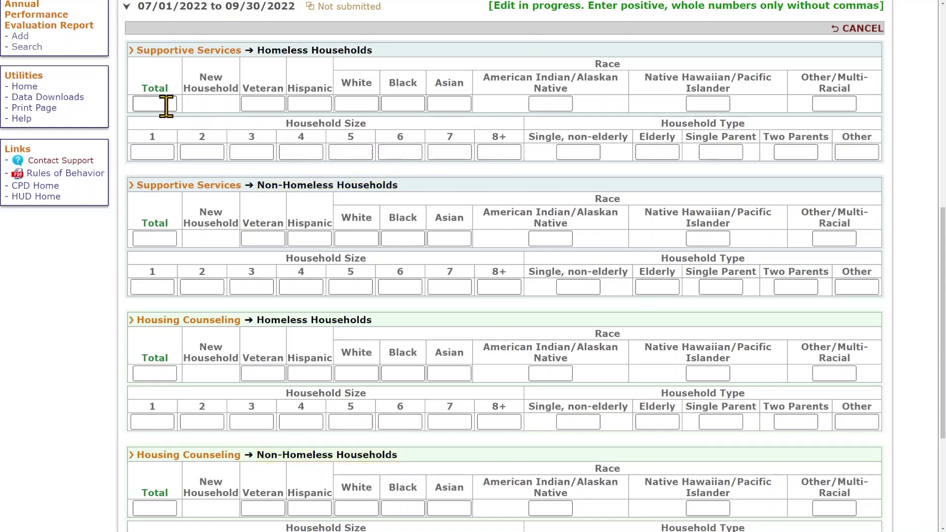
For Supportive Services homeless households, enter a total of 75, 9 veteran and 21 Hispanic households.
click(168, 105)
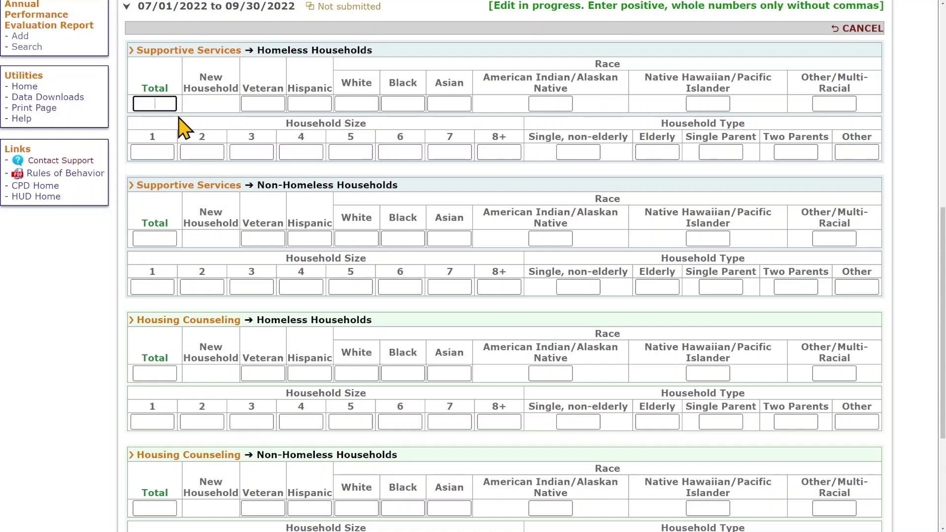
text(75)
key(Tab)
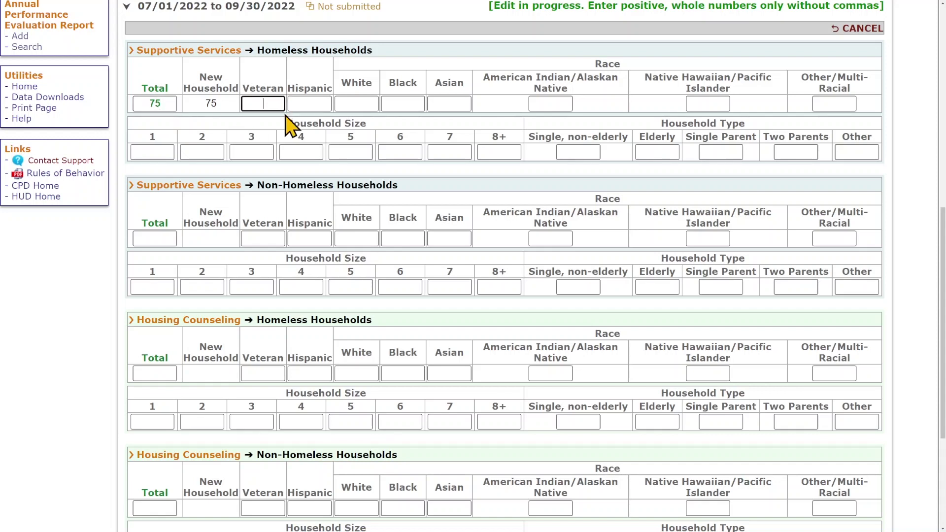
text(9)
key(Tab)
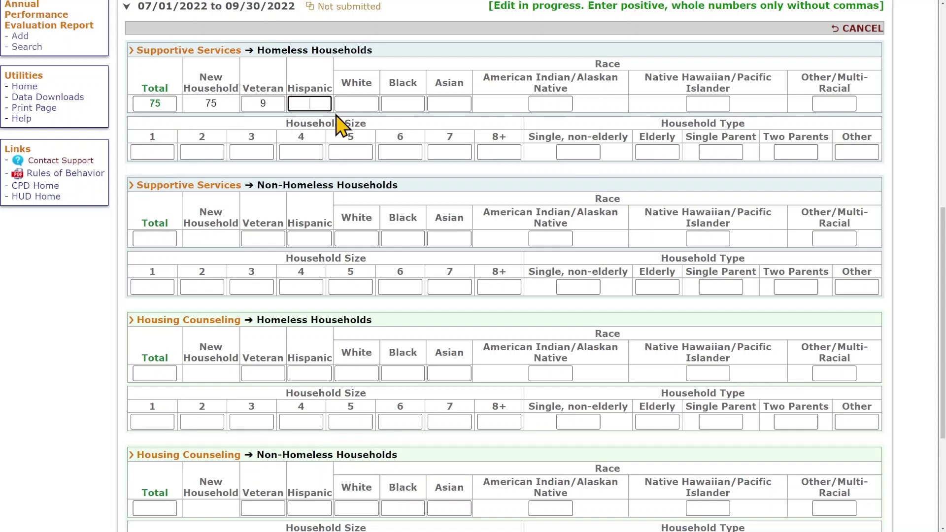
text(21)
key(Tab)
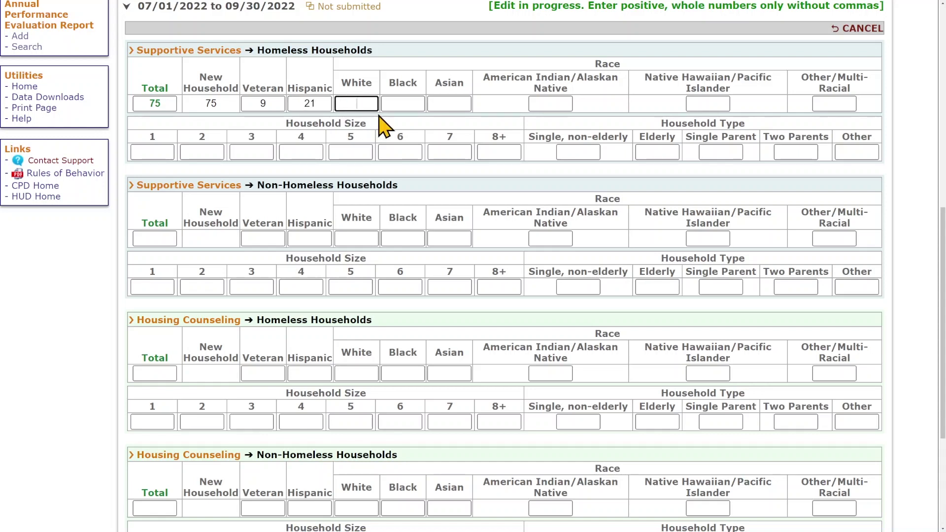
Enter the Supportive Services homeless race counts: White 38, Black 15, Asian 8, American Indian/Alaskan Native 2, Native Hawaiian/Pacific Islander 2, Other/Multi-Racial 10.
text(38)
key(Tab)
text(15)
key(Tab)
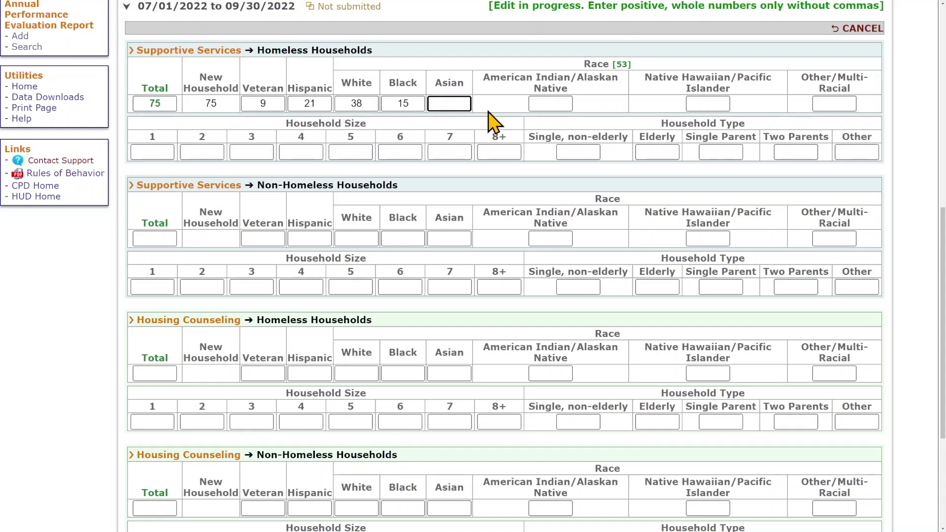
text(8)
key(Tab)
text(2)
key(Tab)
text(2)
key(Tab)
text(10)
key(Tab)
Enter the Supportive Services homeless household sizes from 1 to 8+ as 50, 11, 7, 5, 2, 0, 0 and 0.
text(50)
key(Tab)
text(11)
key(Tab)
text(7)
key(Tab)
text(5)
key(Tab)
text(2)
key(Tab)
text(0)
key(Tab)
text(0)
key(Tab)
text(0)
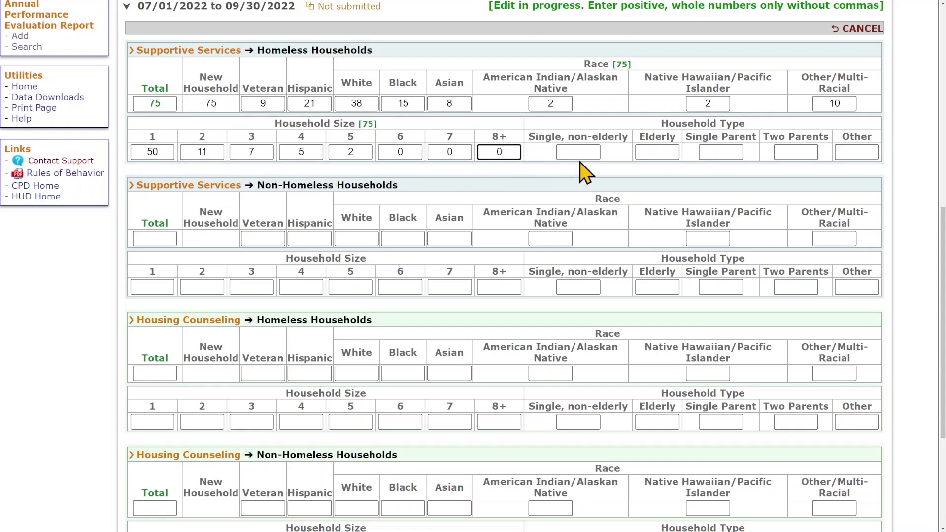
key(Tab)
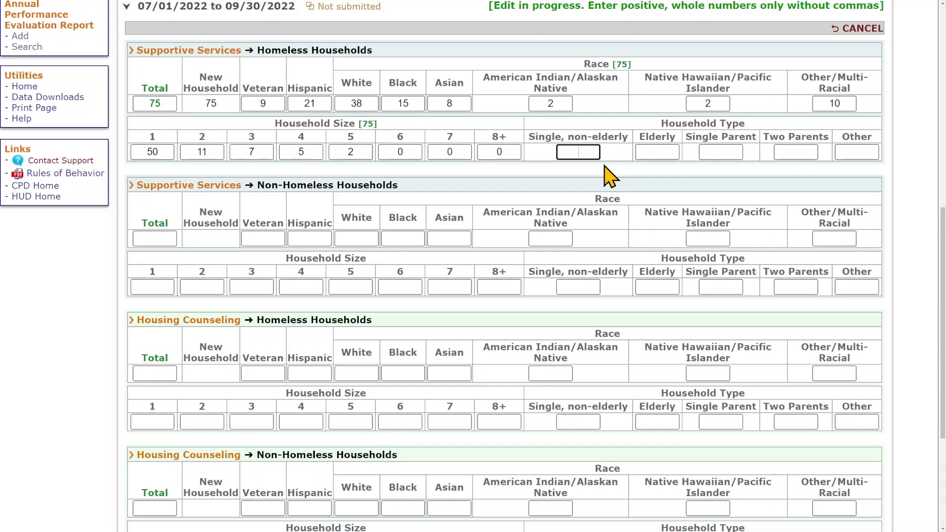
Enter the Supportive Services homeless household types: single non-elderly 35, elderly 12, single parent 14, two parents 7, other 7.
text(35)
key(Tab)
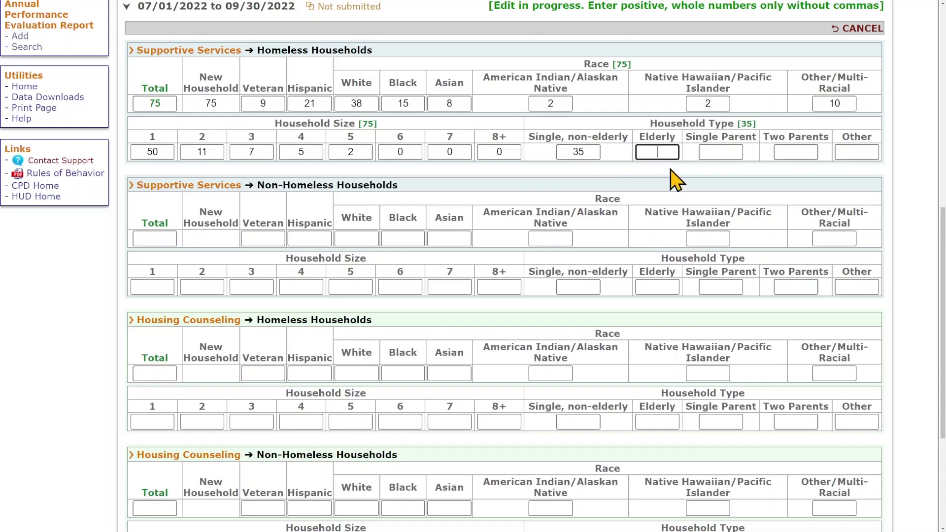
text(12)
click(724, 152)
text(14)
key(Tab)
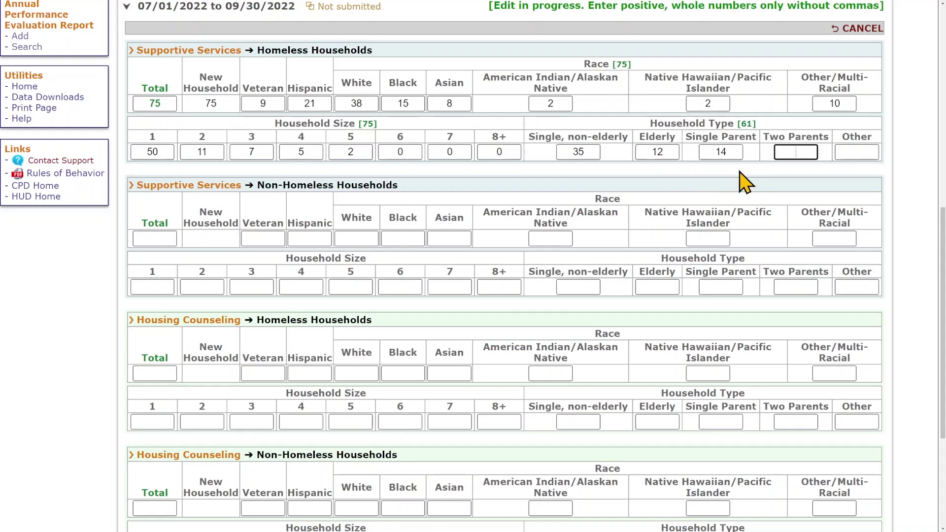
text(7)
key(Tab)
text(7)
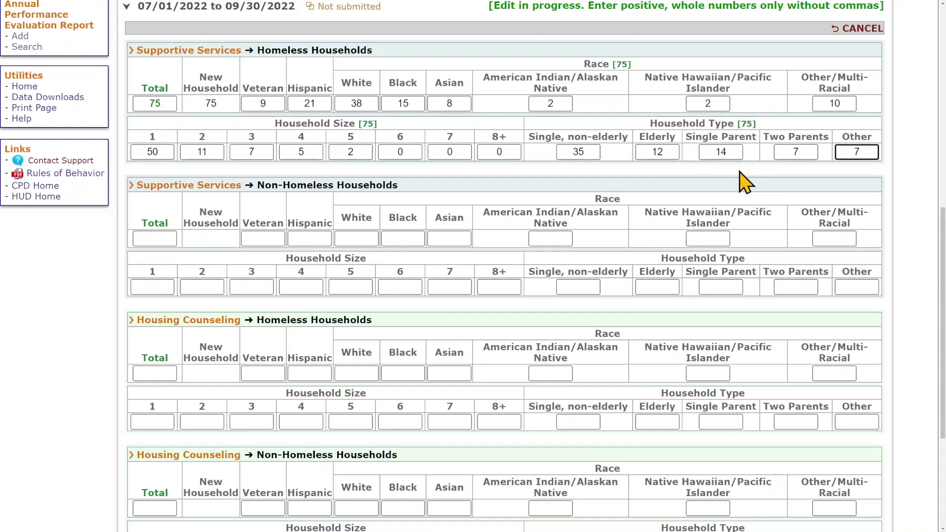
For Supportive Services non-homeless households, enter a total of 46, 12 veteran and 8 Hispanic households.
click(158, 238)
text(46)
key(Tab)
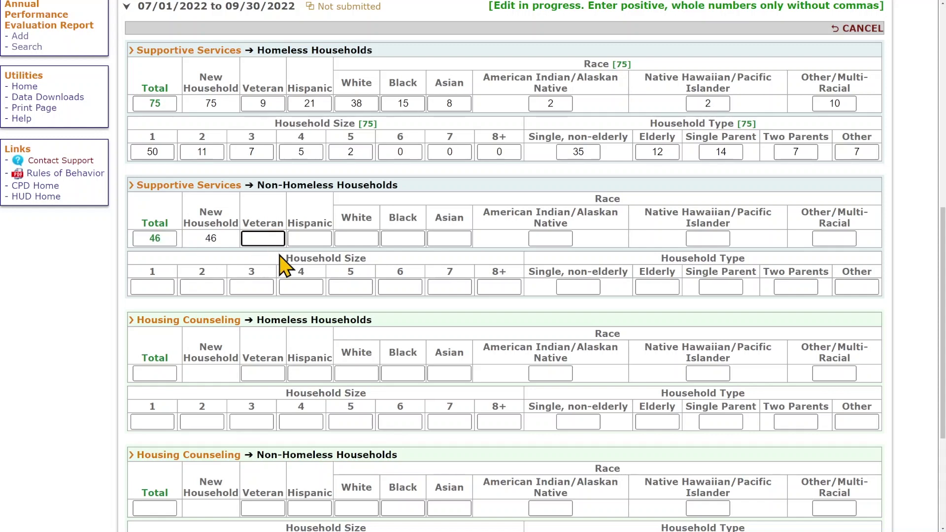
text(12)
key(Tab)
text(8)
key(Tab)
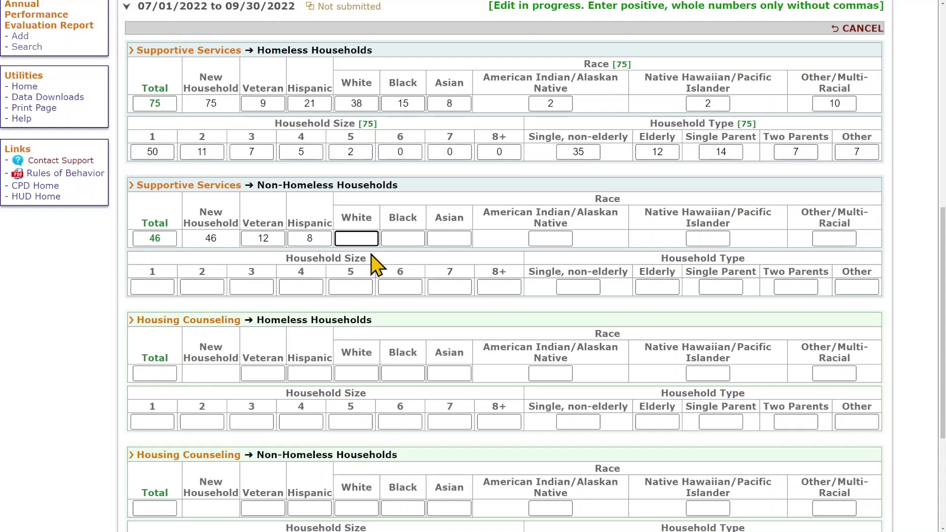
Enter the Supportive Services non-homeless race counts: White 9, Black 19, Asian 2, American Indian/Alaskan Native 0, Native Hawaiian/Pacific Islander 5, Other/Multi-Racial 11.
text(9)
key(Tab)
text(19)
key(Tab)
text(2)
key(Tab)
text(0	5	11)
key(Tab)
Enter the Supportive Services non-homeless household sizes from 1 to 8+ as 17, 19, 7, 2, 1, 0, 0 and 0.
text(17)
key(Tab)
text(19	7)
key(Tab)
text(2	1	0	0	0)
key(Tab)
Enter the Supportive Services non-homeless household types: single non-elderly 11, elderly 16, single parent 14, two parents 3, other 2.
text(11)
key(Tab)
text(16	14	3	2)
Fill Housing Counseling homeless: total 9, veteran 1, Hispanic 3, race 6/1/0/0/2/0, size 2/2/3/1/0/1/0/0, type 2/0/4/3/0; enter non-homeless total 20, veteran 1.
scroll(640, 316, down, 3)
click(167, 225)
text(9)
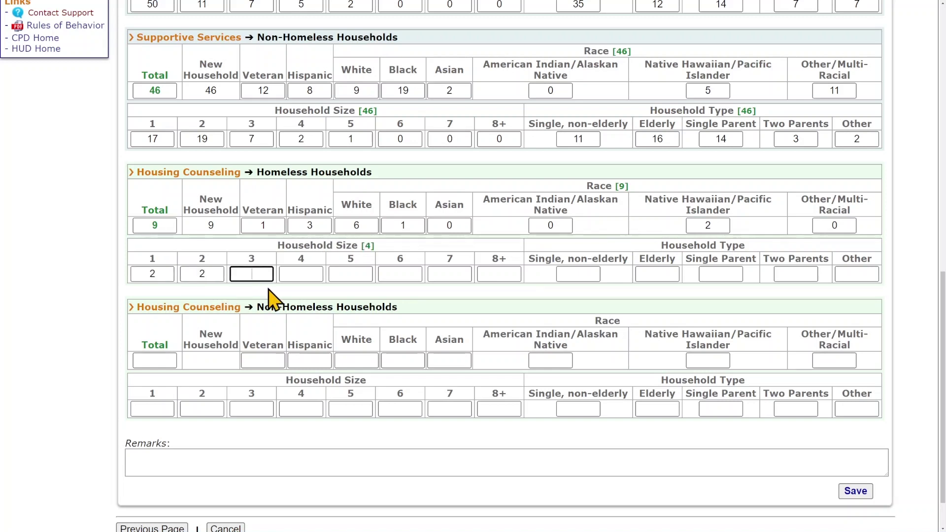
text(	1	3	6	1	0	0	2	0	2	2	3	1	0	1	0	0	2	0	4	3	0	20	1	)
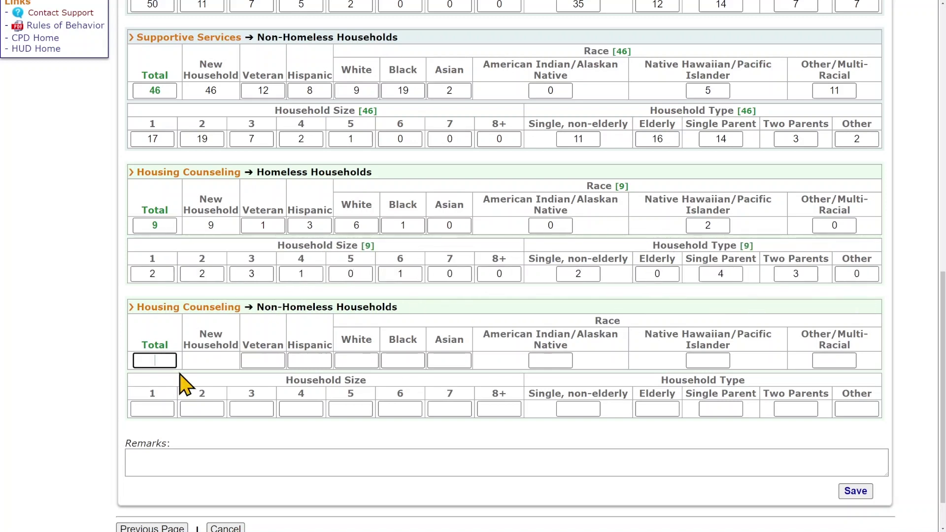
Complete Housing Counseling non-homeless households: Hispanic 9, race 11/6/3/0/0/0, household size 3/1/5/10/0/0/0/1, household type 1/2/5/8/4.
text(9)
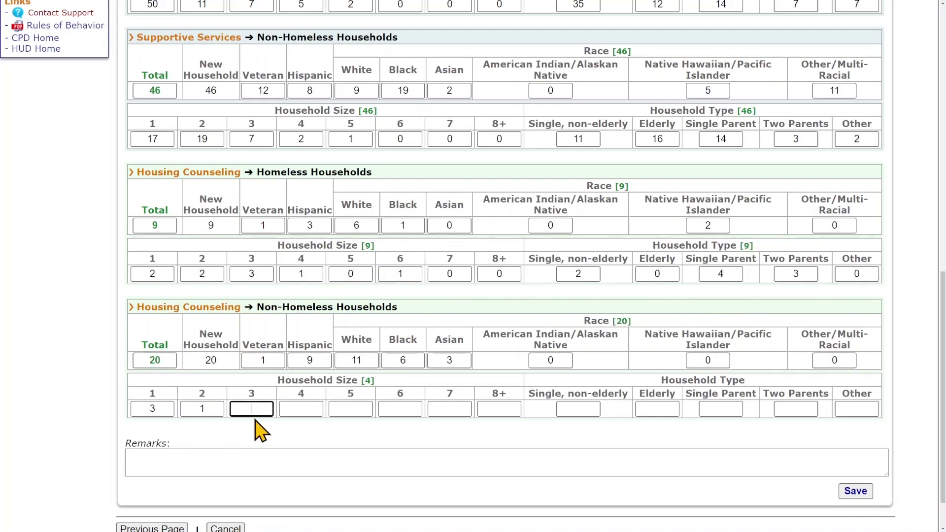
text(	11	6	3	0	0	0	3	1	5	10	0	0	0	1	1	2	5	8	4)
scroll(837, 443, down, 1)
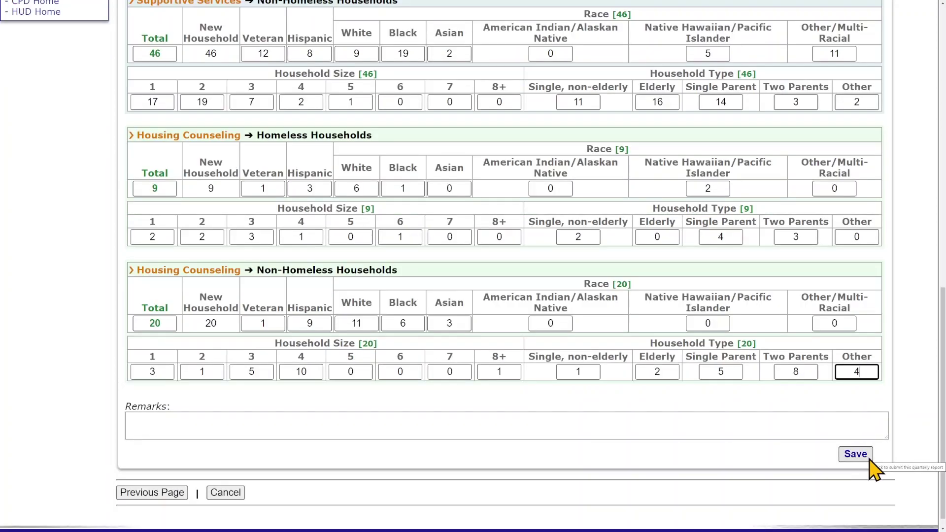
Save the quarterly data and submit the quarterly report for 07/01/2022 to 09/30/2022.
click(870, 460)
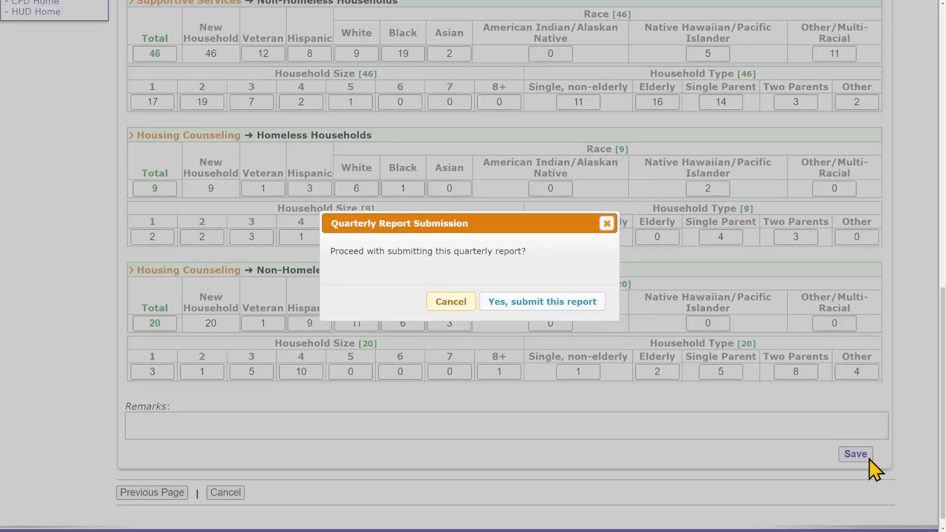
click(600, 307)
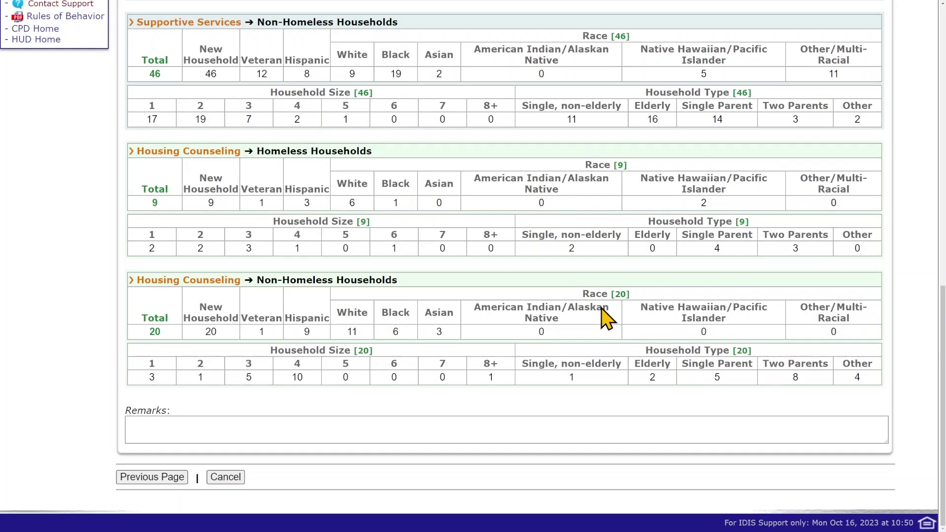
scroll(606, 318, up, 8)
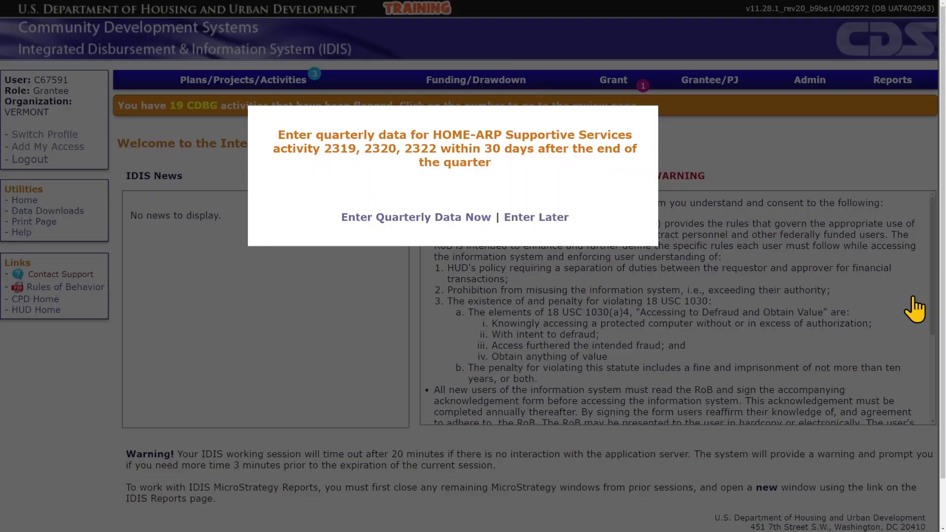
Choose to enter quarterly data now from the reminder, and run the HOME completion check on activity 2322.
click(483, 220)
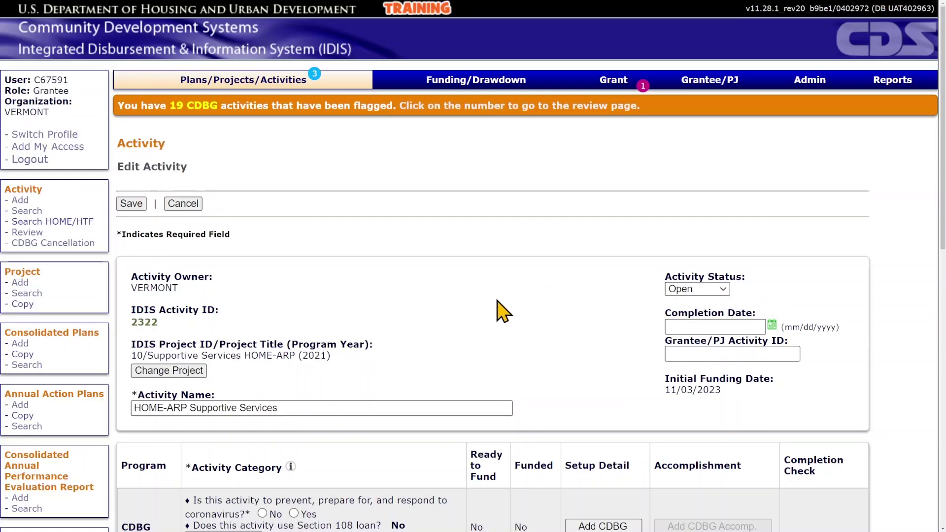
scroll(534, 315, down, 2)
scroll(537, 315, down, 5)
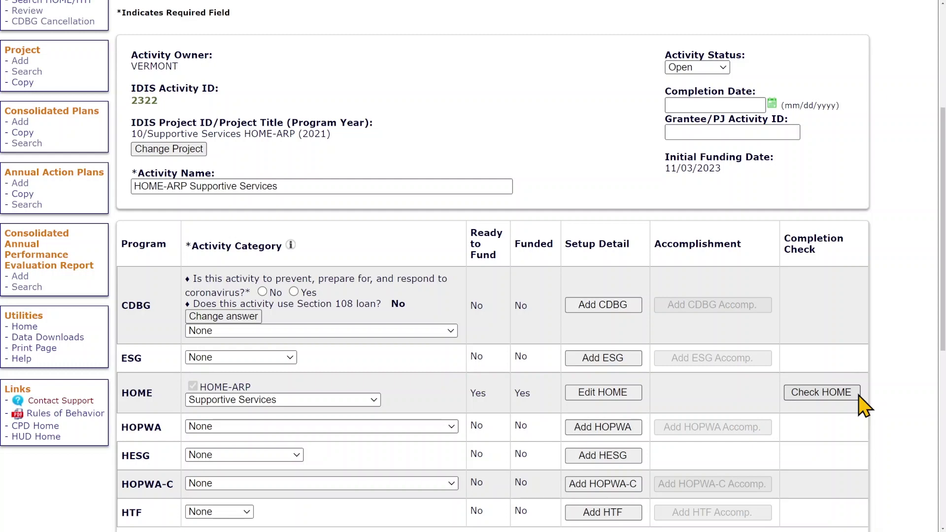
click(857, 394)
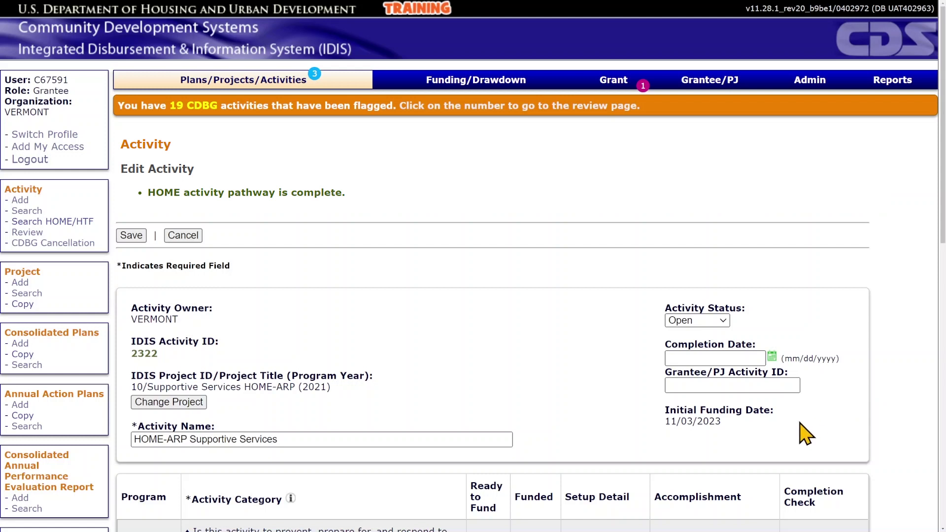
Set the activity status to Completed with a completion date of 11/03/2023 and save the activity.
click(720, 321)
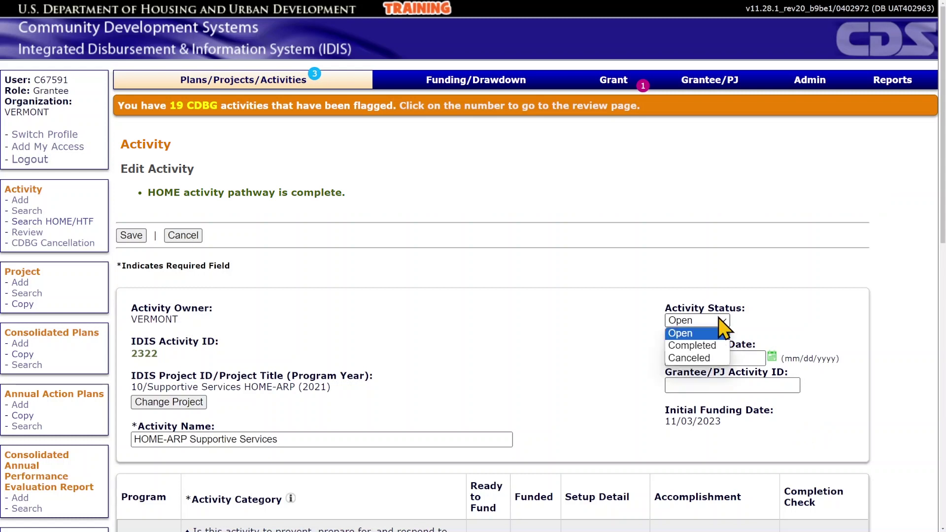
click(721, 345)
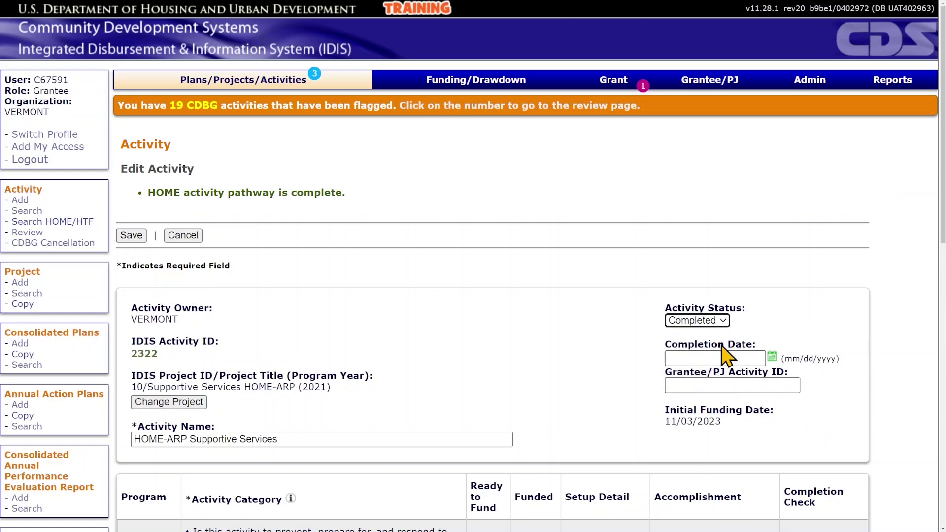
click(754, 354)
click(782, 416)
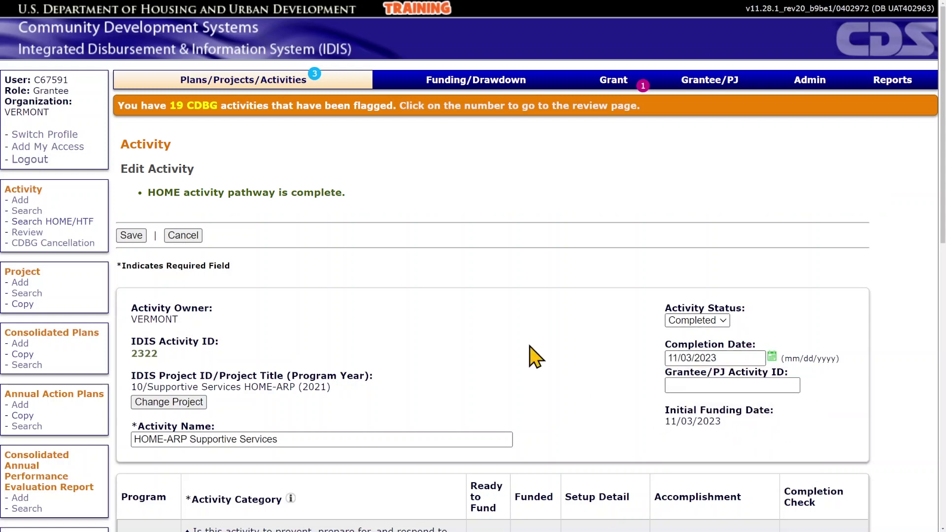
click(131, 235)
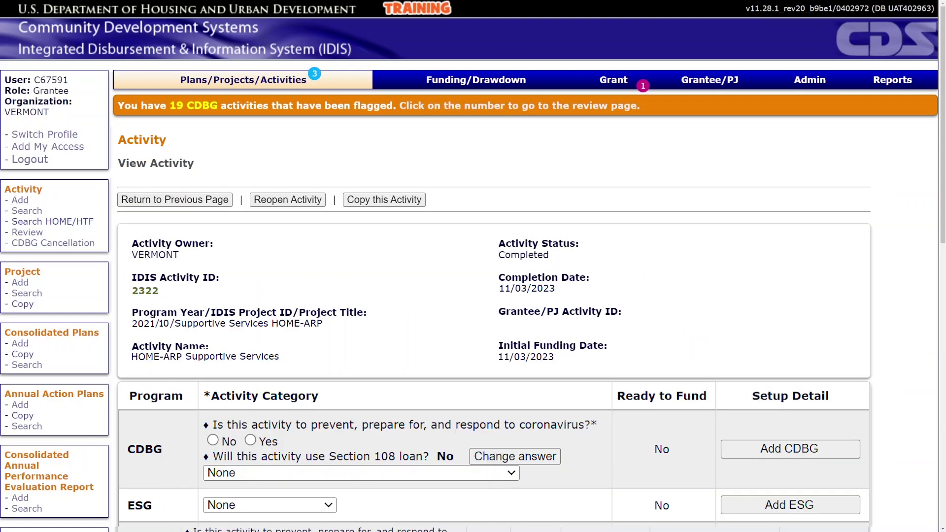